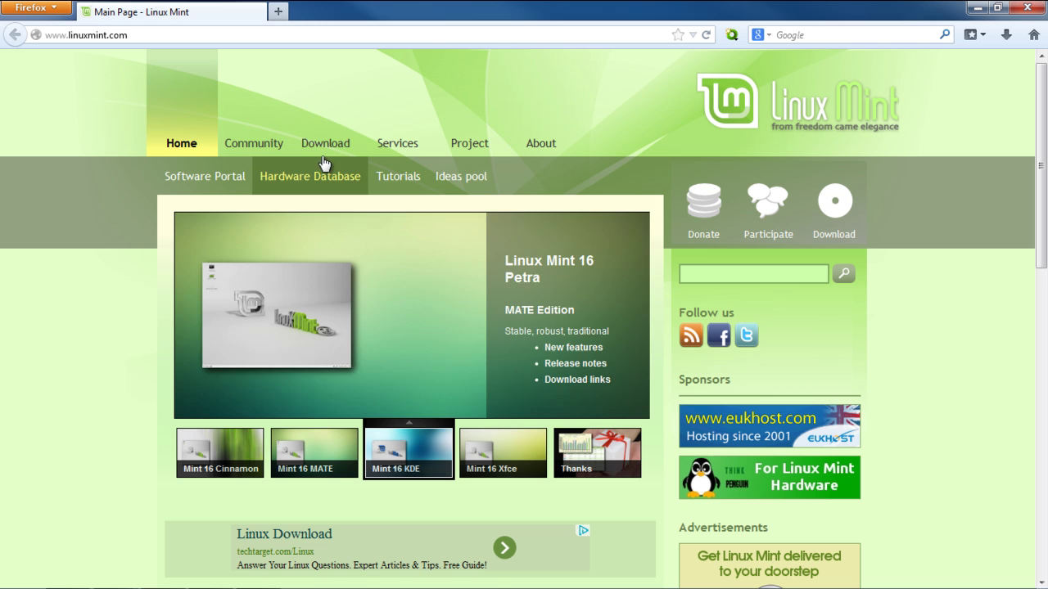
# Save the Linux Mint 16 Cinnamon 64-bit ISO to disk from the University of Waterloo mirror
pyautogui.click(323, 145)
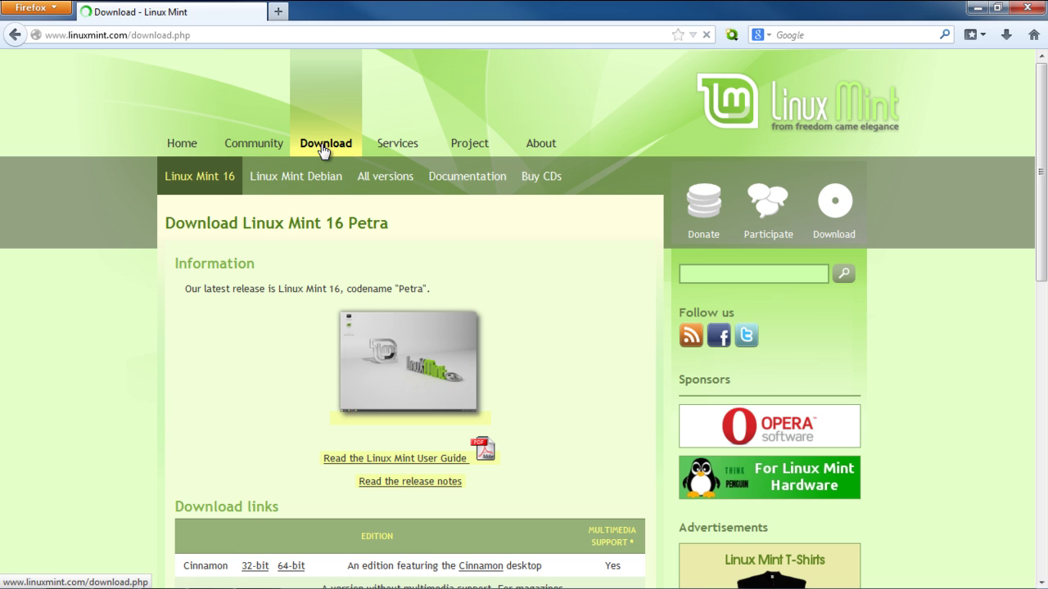
pyautogui.scroll(-4, 324, 151)
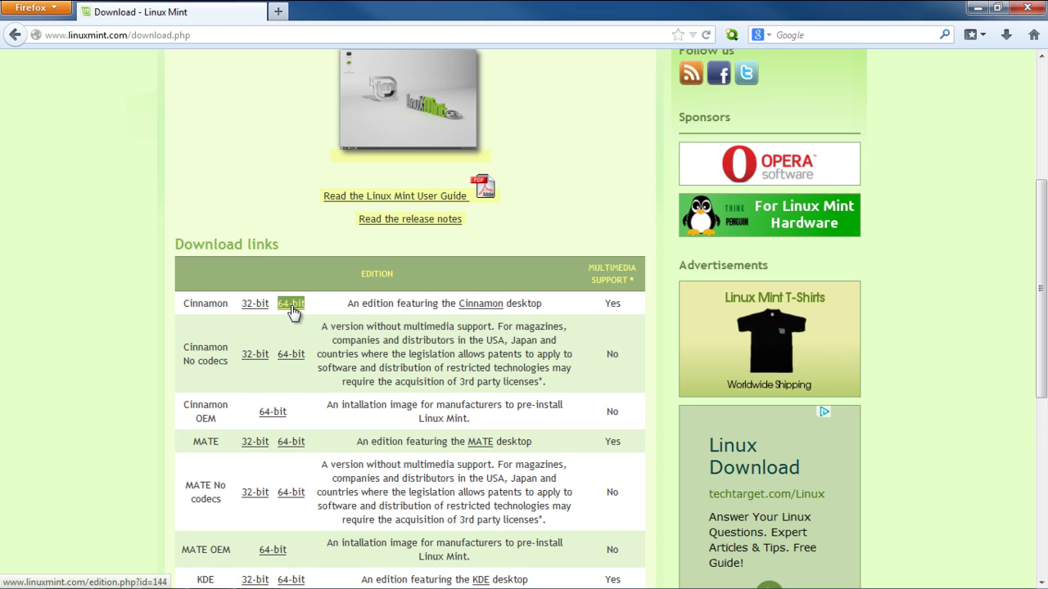
pyautogui.click(290, 307)
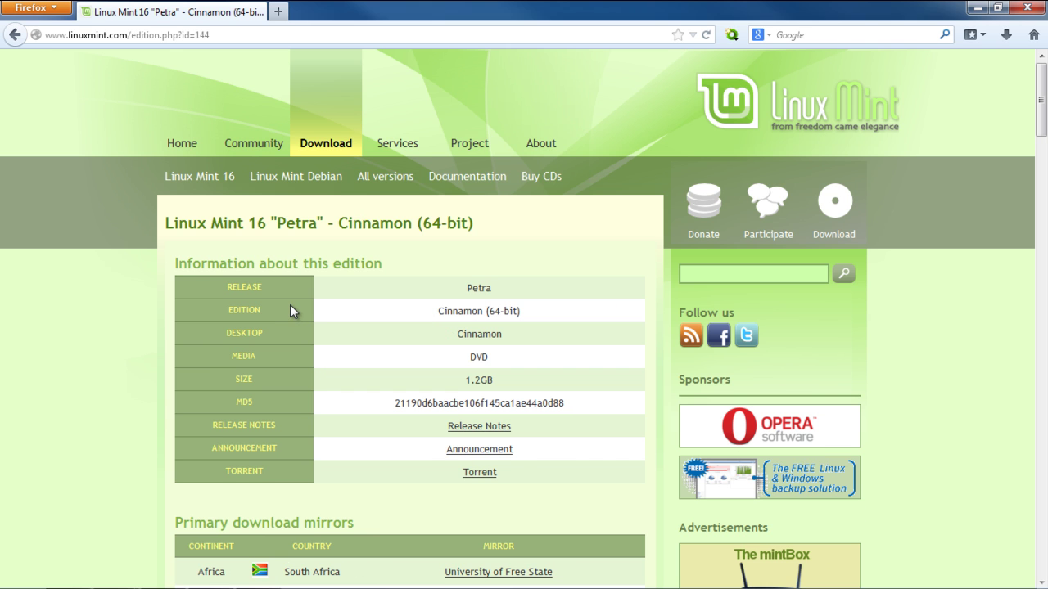
pyautogui.scroll(-3, 360, 409)
pyautogui.scroll(-10, 394, 375)
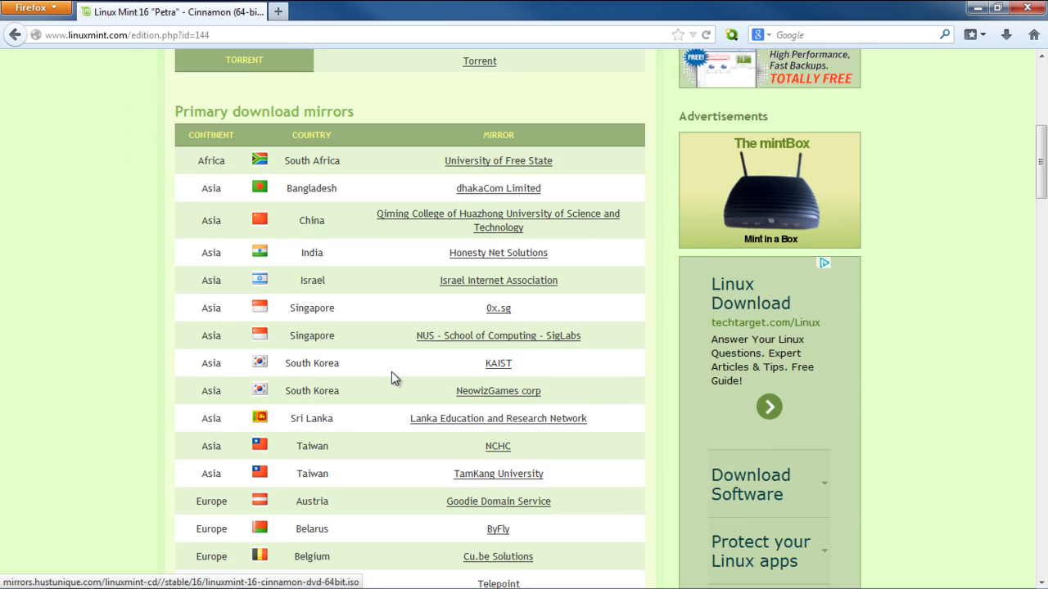
pyautogui.scroll(-10, 391, 375)
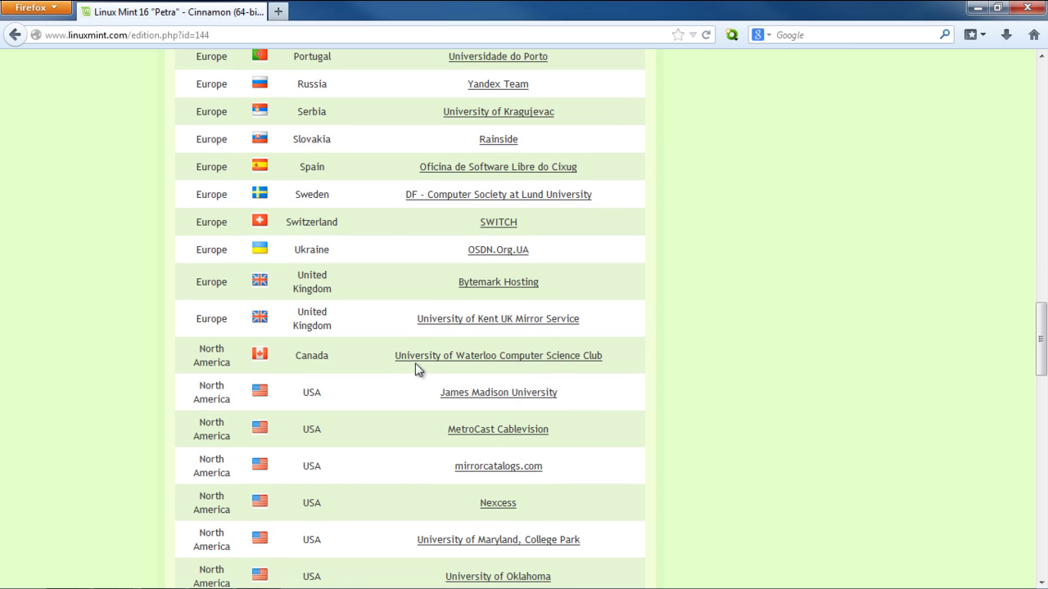
pyautogui.click(418, 361)
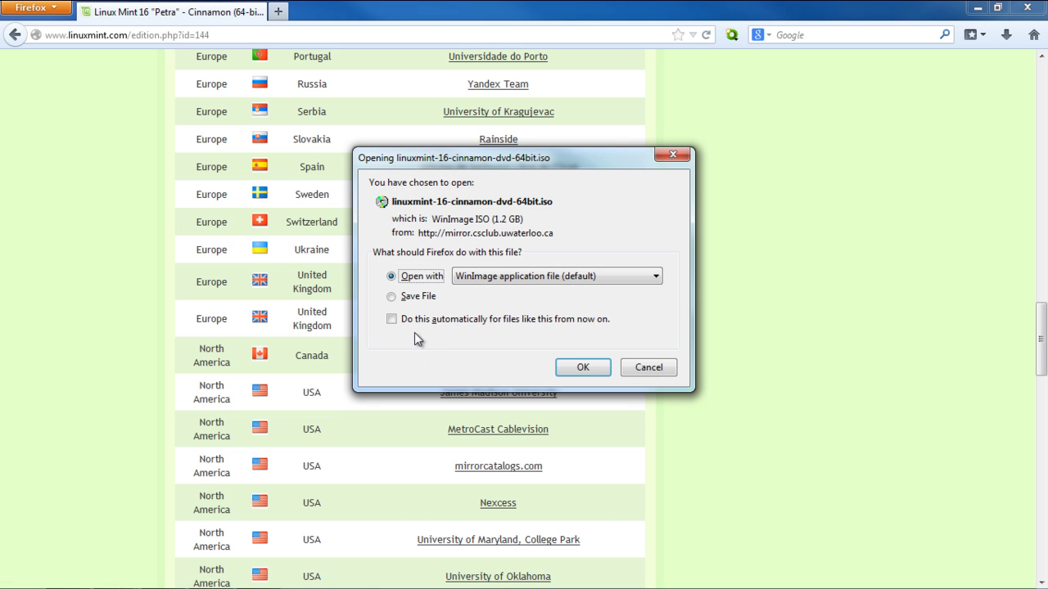
pyautogui.click(409, 296)
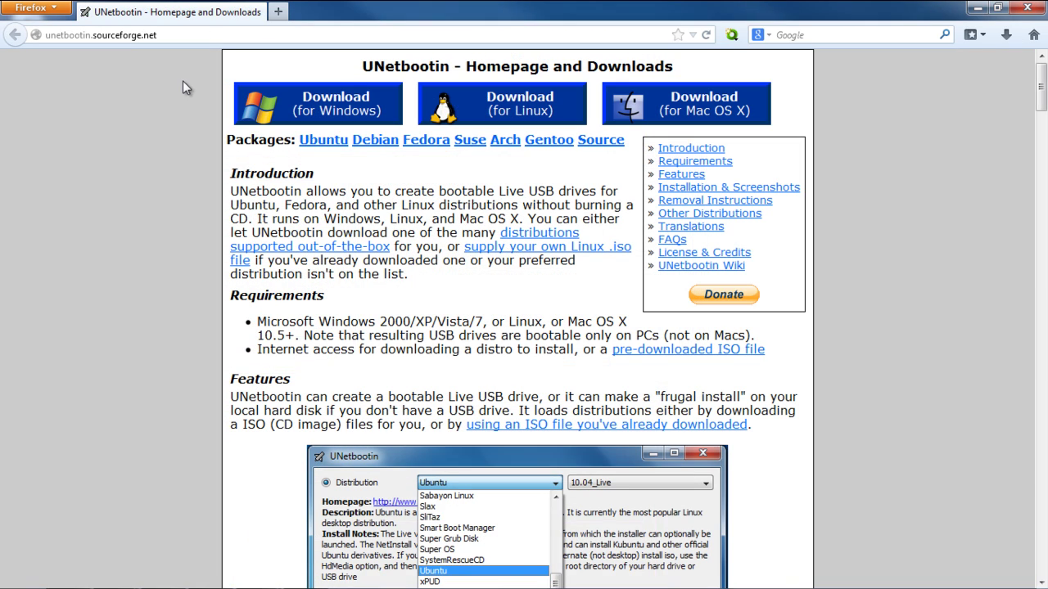
# Save unetbootin-windows-585.exe using the UNetbootin homepage's Windows download link
pyautogui.click(293, 102)
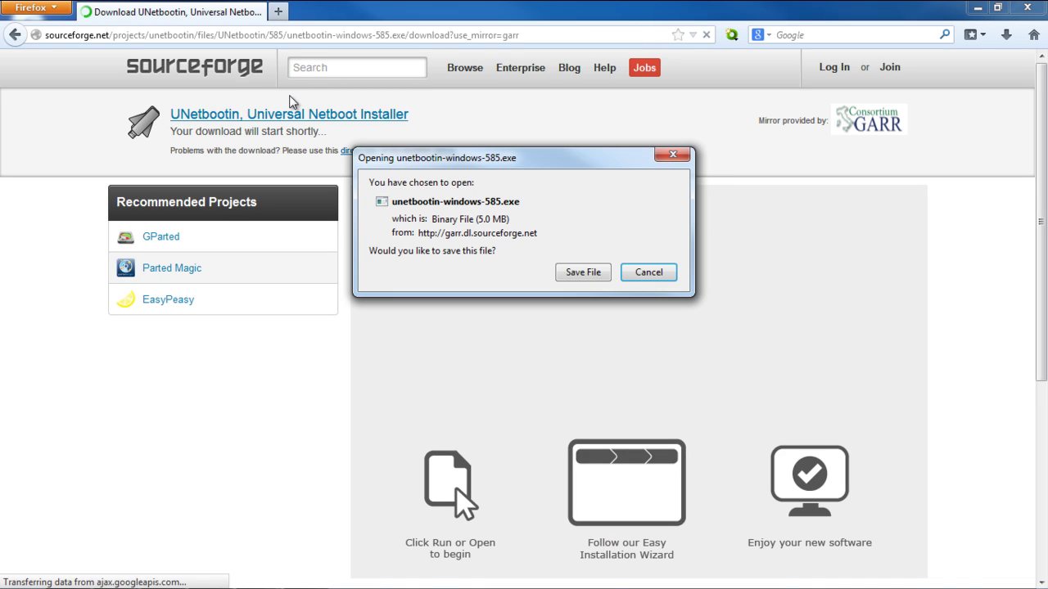
pyautogui.click(578, 272)
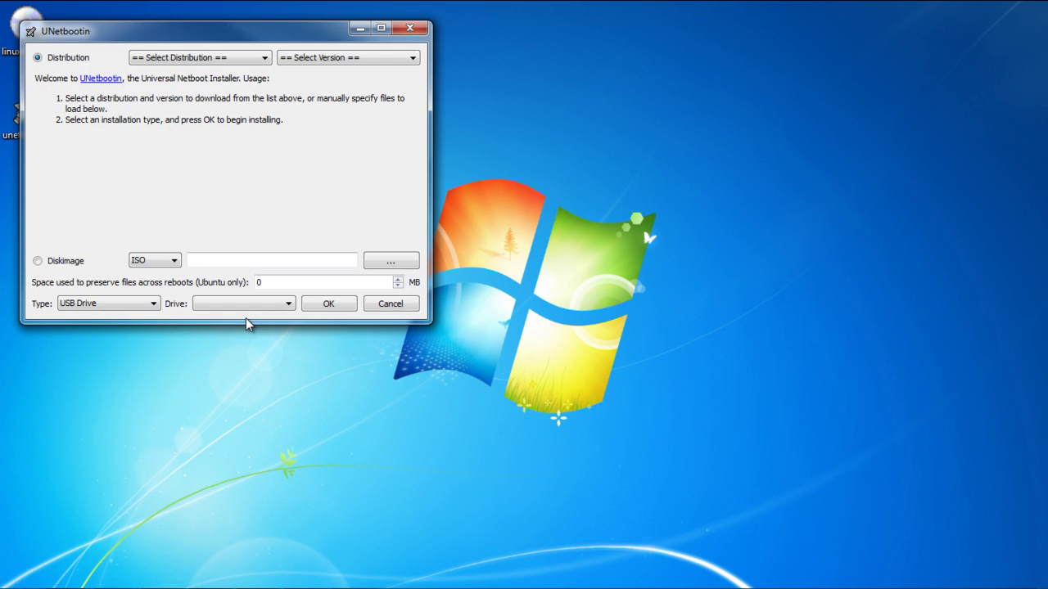
# Choose Linux Mint as the distribution and 15_Live_x64 as its version
pyautogui.click(239, 62)
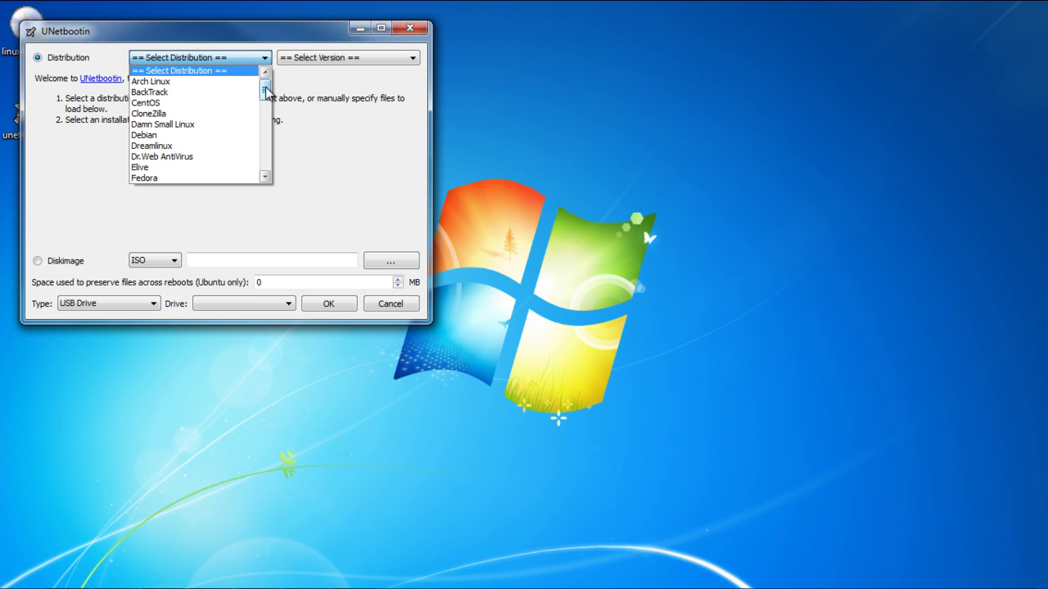
pyautogui.moveTo(266, 92); pyautogui.dragTo(263, 120)
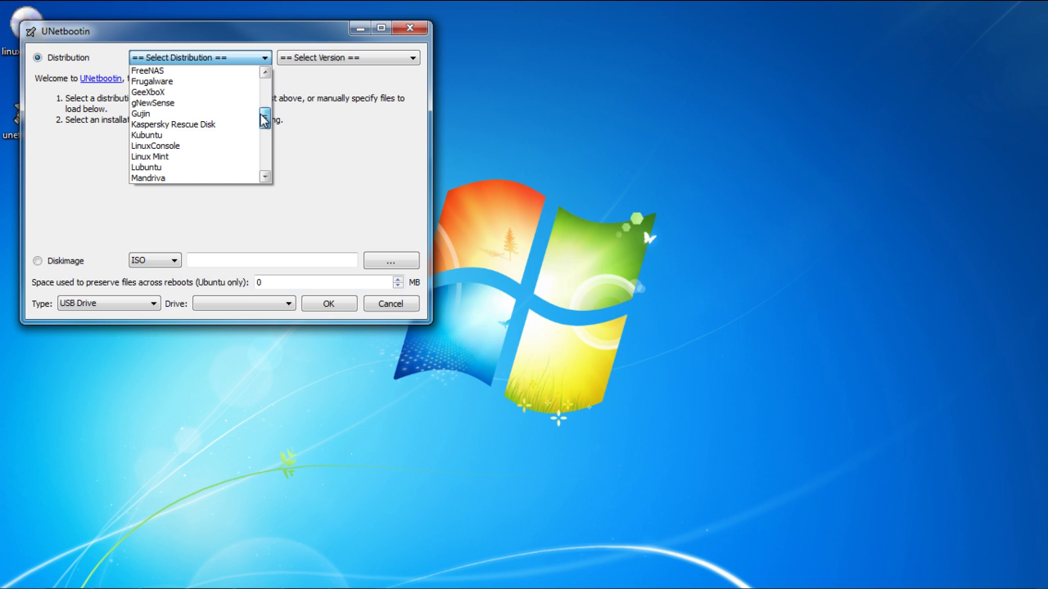
pyautogui.click(225, 156)
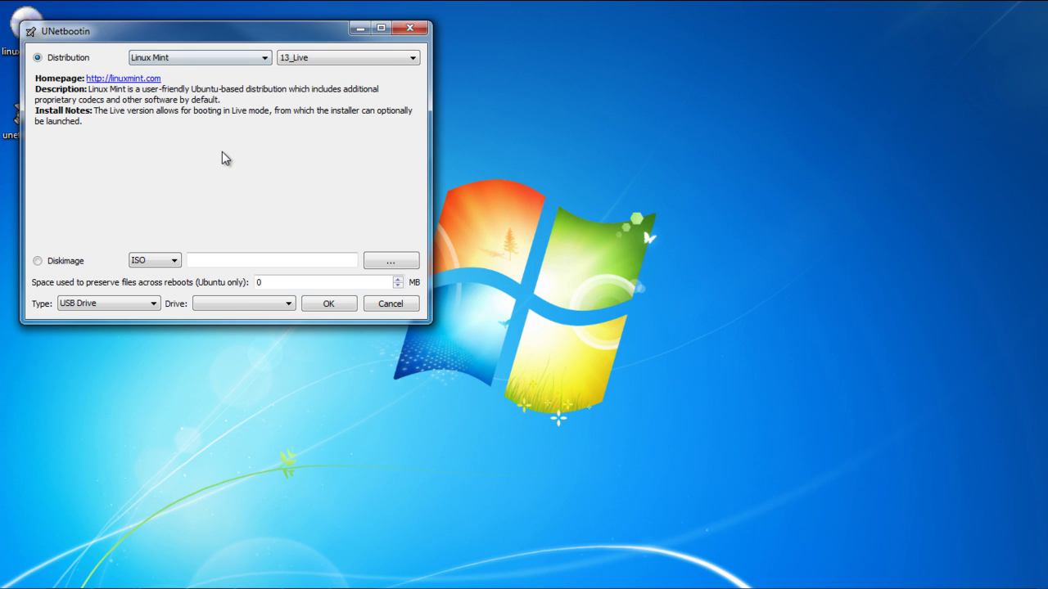
pyautogui.click(389, 59)
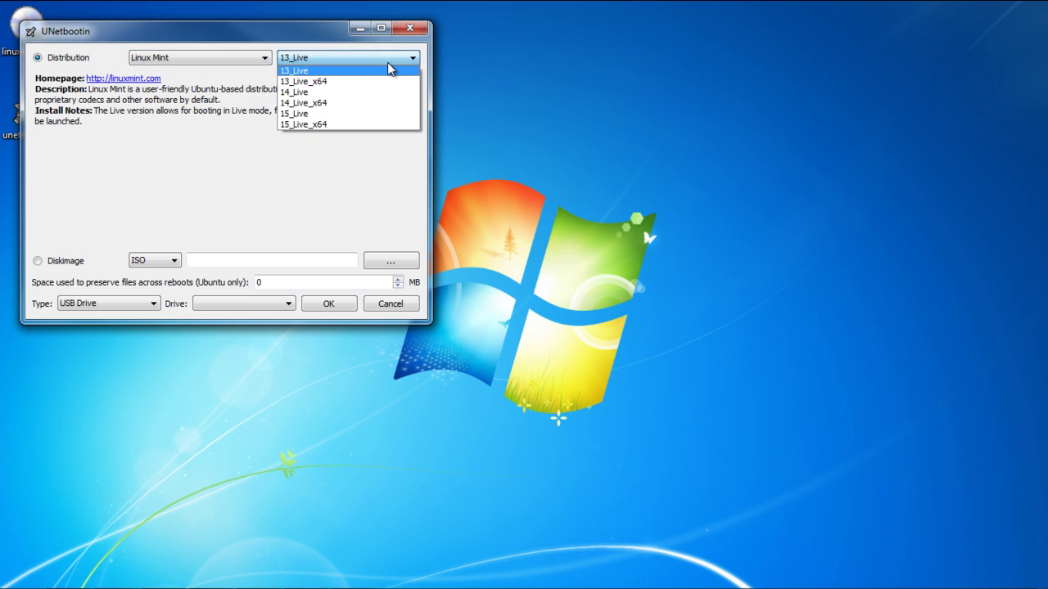
pyautogui.click(358, 124)
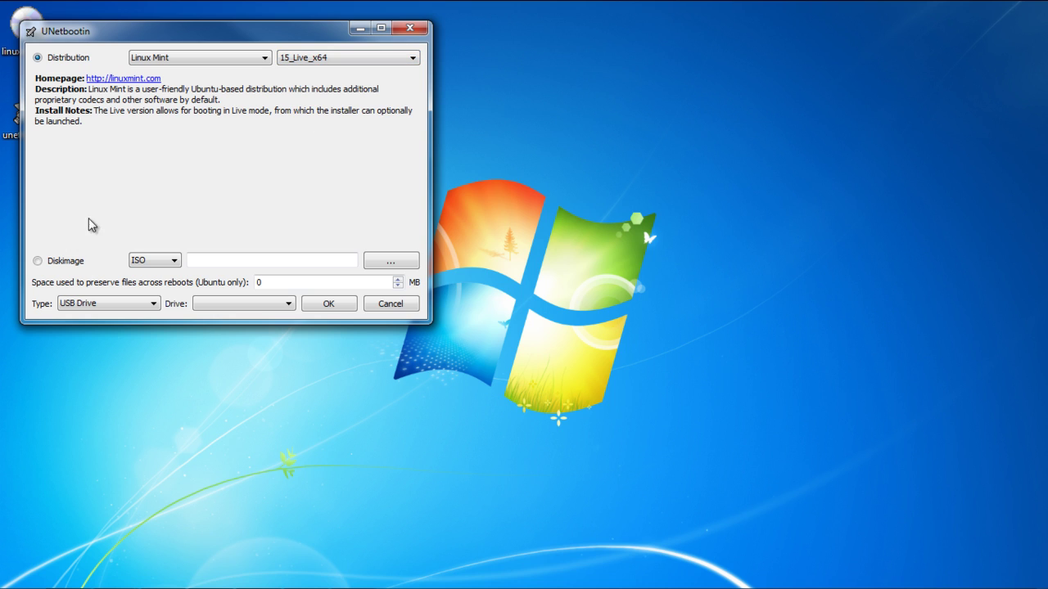
# Use the ISO disk image linuxmint-16-cinnamon-dvd-64bit.iso as the source
pyautogui.click(51, 265)
pyautogui.click(169, 263)
pyautogui.click(170, 263)
pyautogui.click(401, 268)
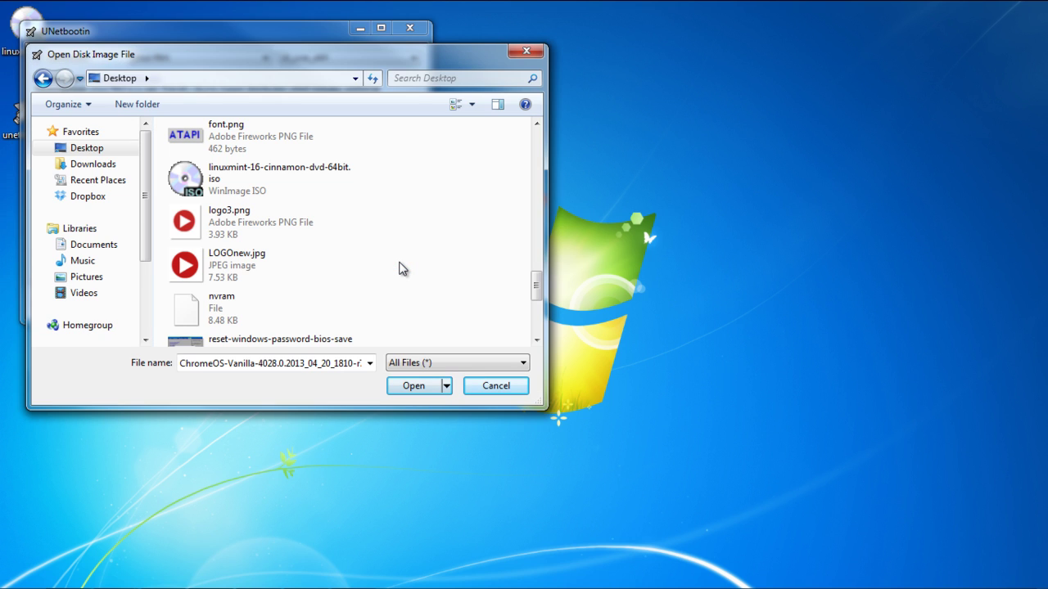
pyautogui.doubleClick(258, 184)
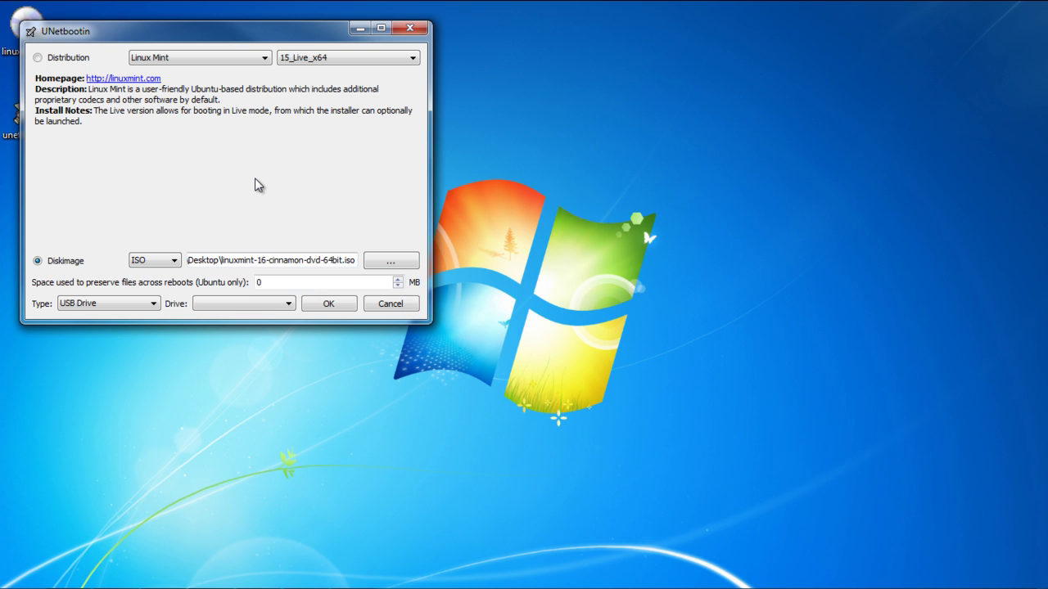
# Write the image to USB Drive G:\ and reboot the computer when complete
pyautogui.click(148, 306)
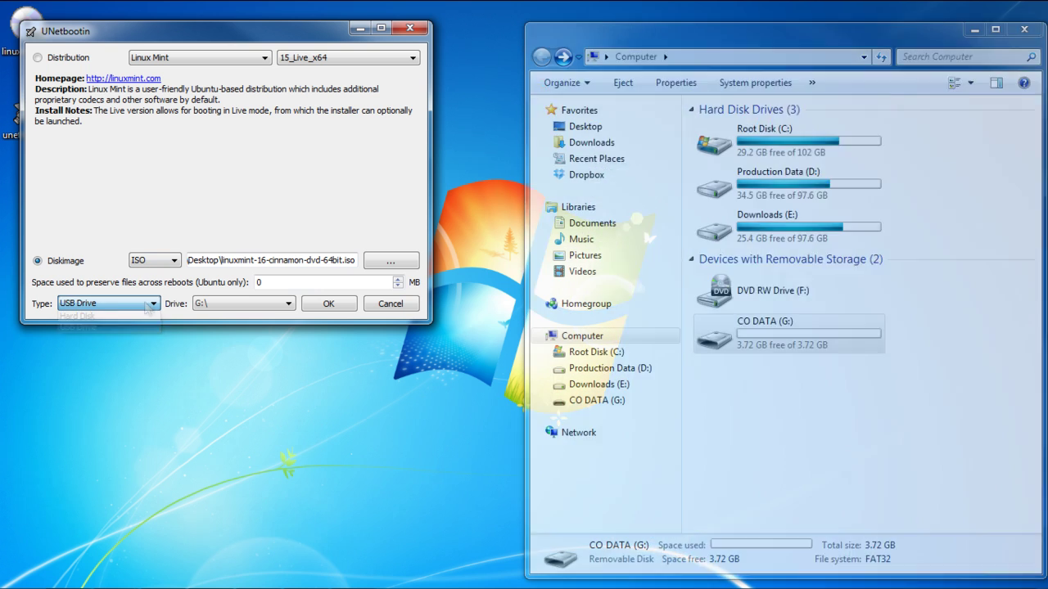
pyautogui.click(128, 326)
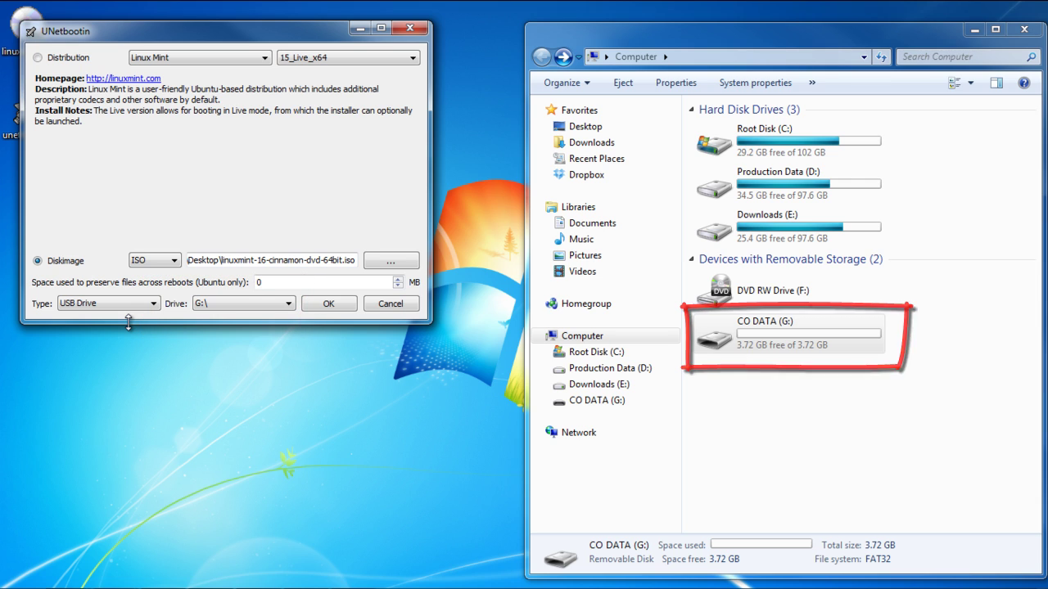
pyautogui.click(322, 303)
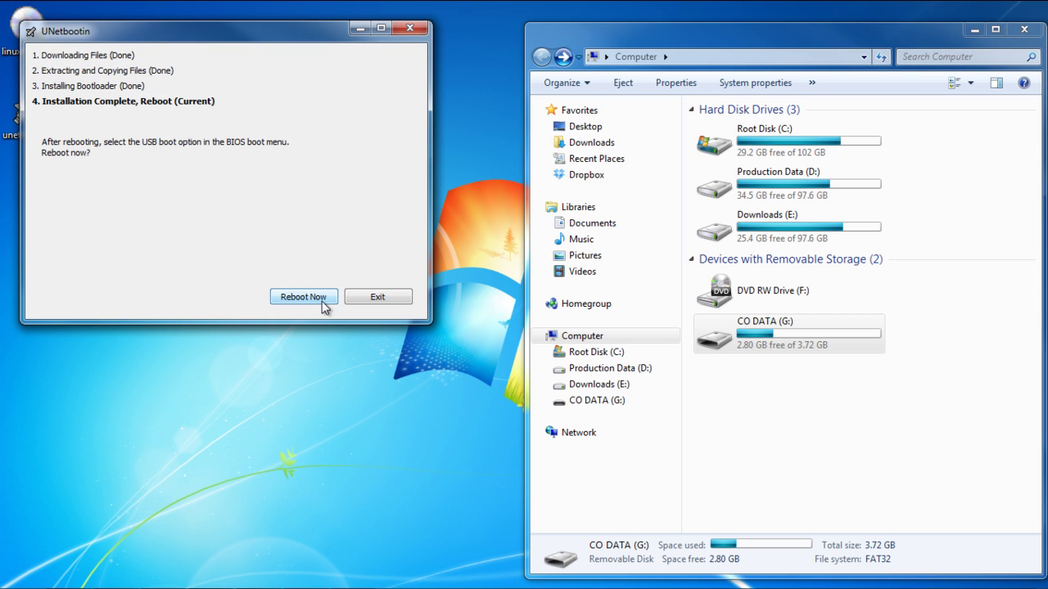
pyautogui.click(322, 301)
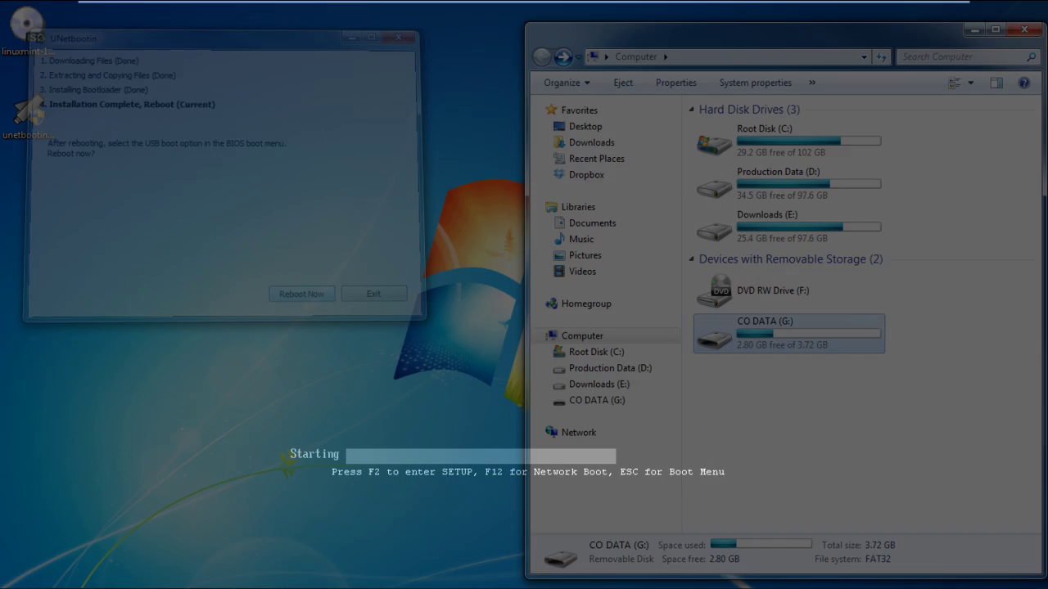
# Enter PhoenixBIOS setup from the Esc boot menu and move to the Boot tab
pyautogui.press('Escape')
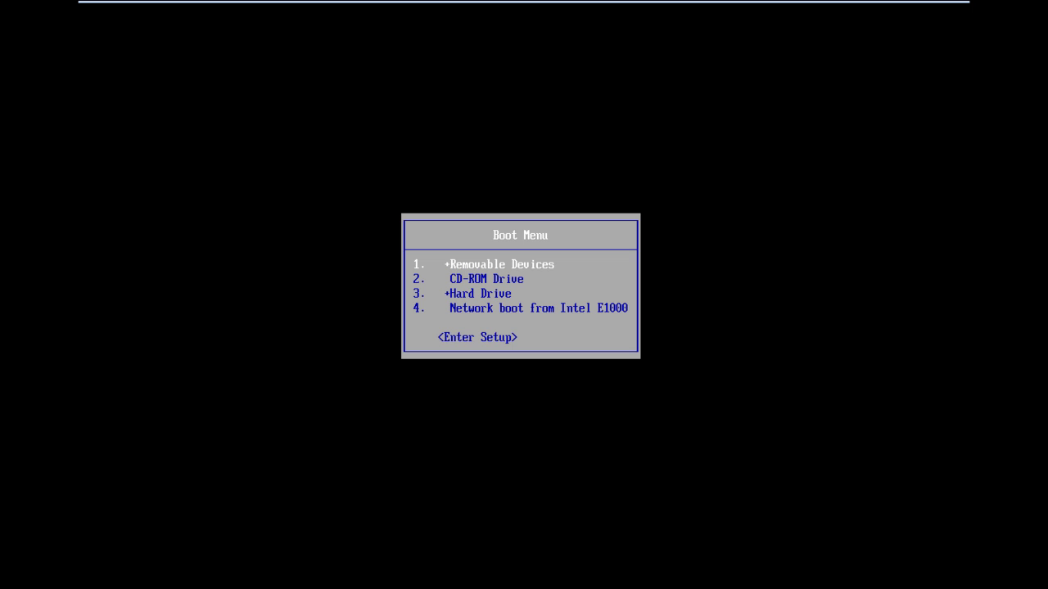
pyautogui.press('Down')
pyautogui.press('Down')
pyautogui.press('Down')
pyautogui.press('Down')
pyautogui.press('Return')
pyautogui.press('Right')
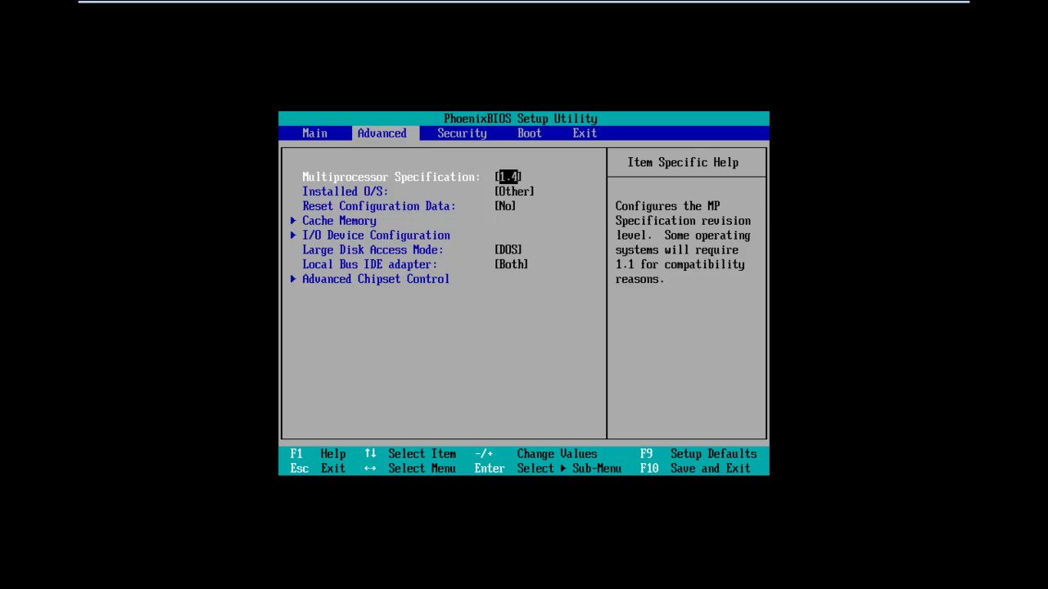
pyautogui.press('Right')
pyautogui.press('Right')
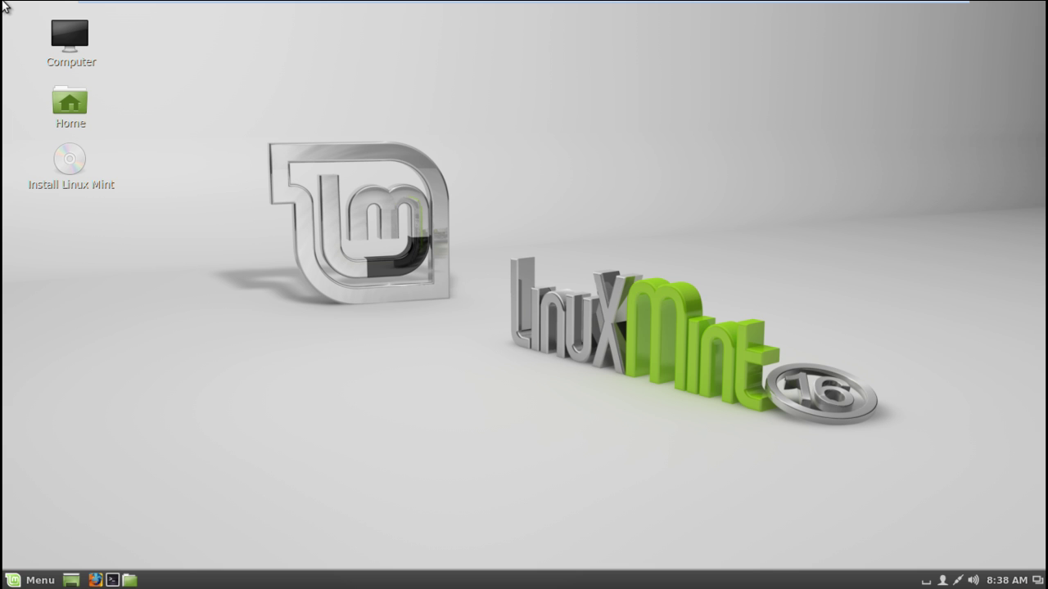
# Launch Install Linux Mint from the desktop, keep English, and pass the preparation checks
pyautogui.click(69, 176)
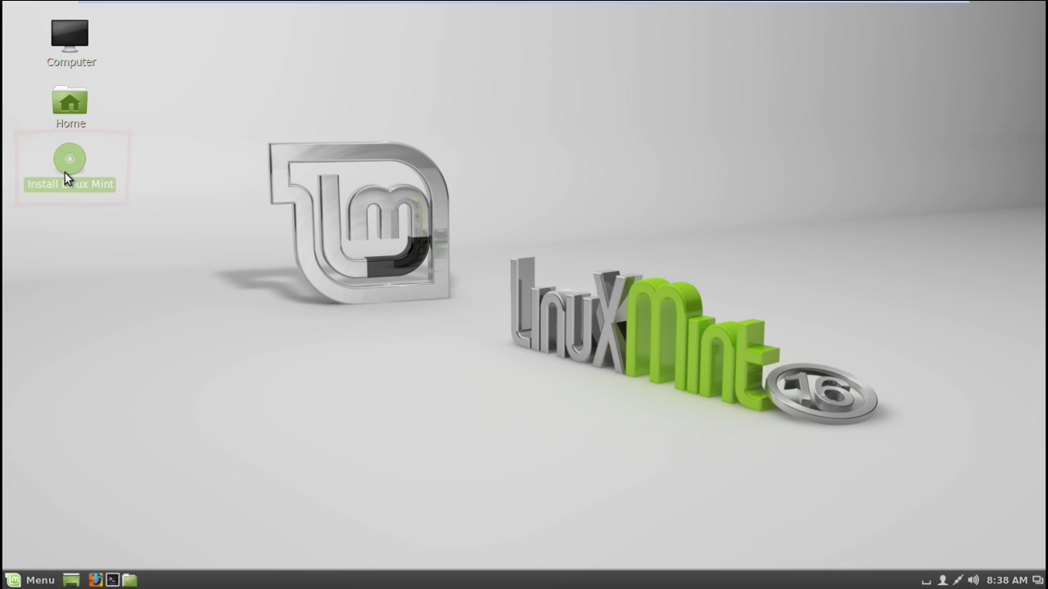
pyautogui.doubleClick(66, 175)
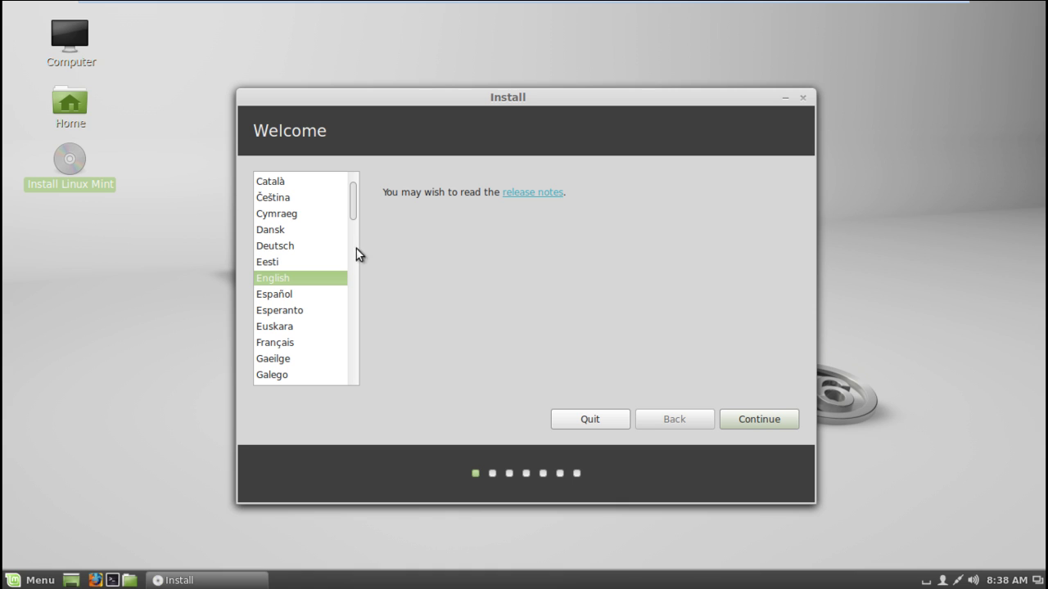
pyautogui.click(741, 421)
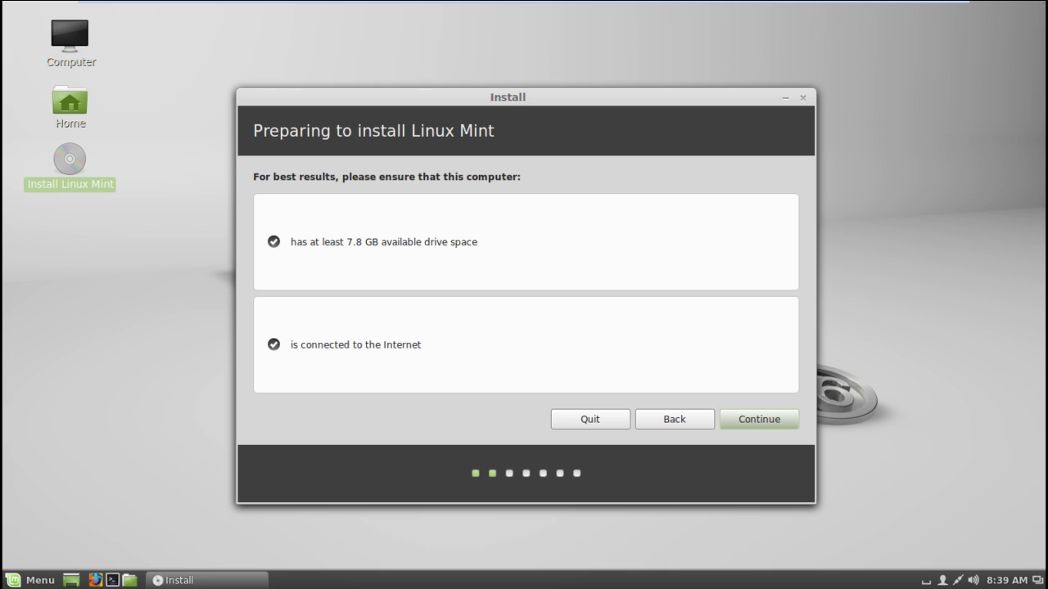
pyautogui.click(739, 421)
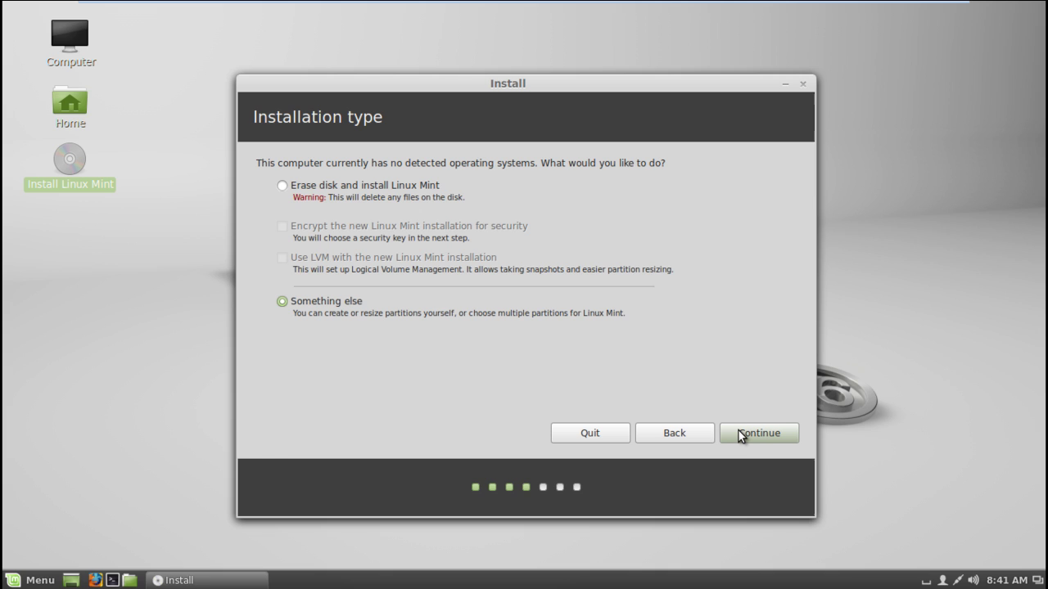
# Select Erase disk and install Linux Mint as the installation type and start installing
pyautogui.click(741, 435)
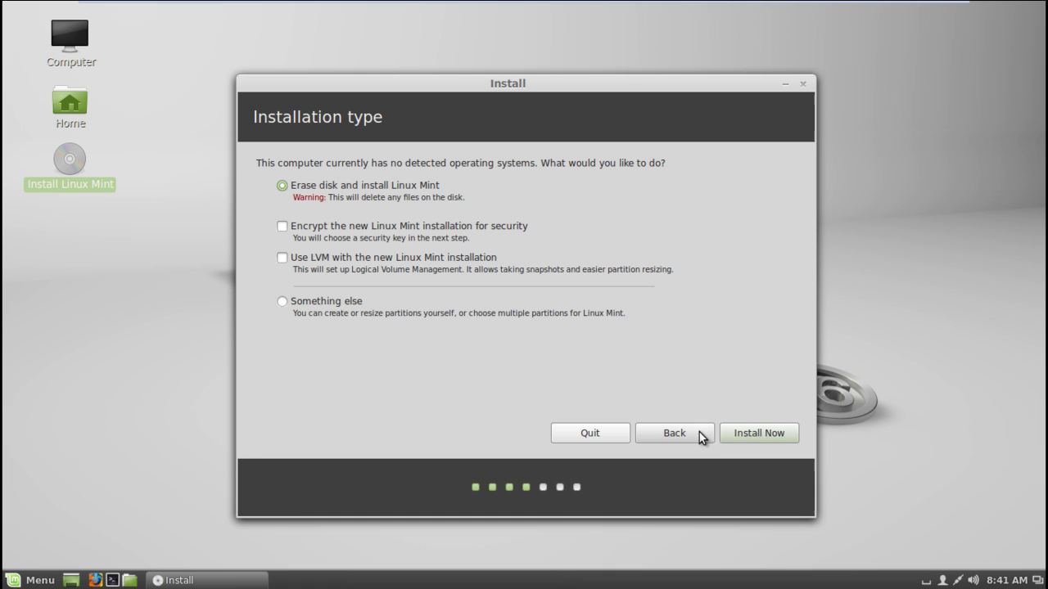
pyautogui.click(740, 433)
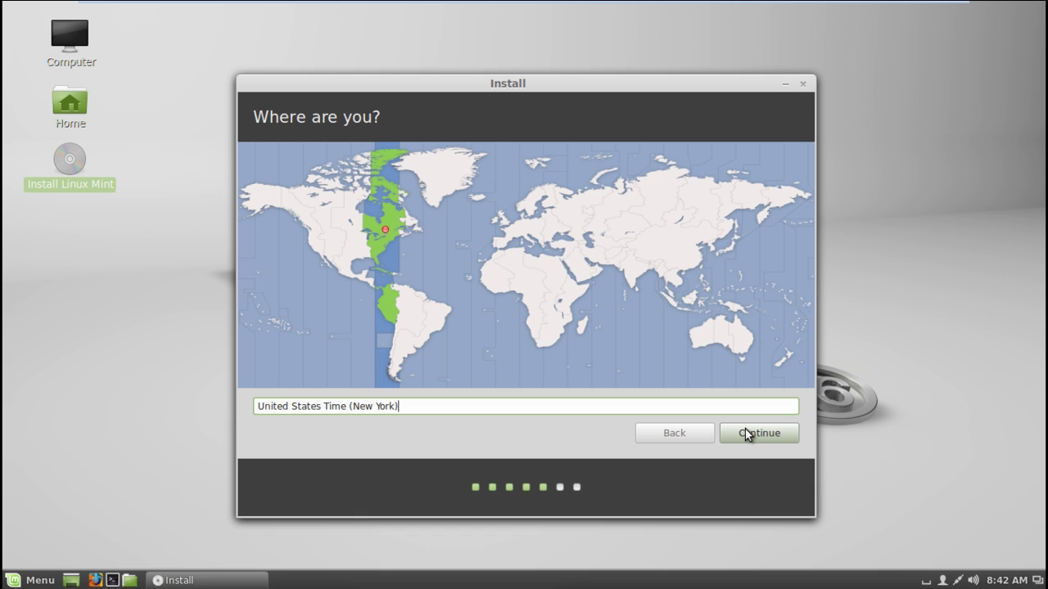
# Accept New York time and English (US) keyboard, enable home folder encryption, and confirm the account
pyautogui.click(747, 434)
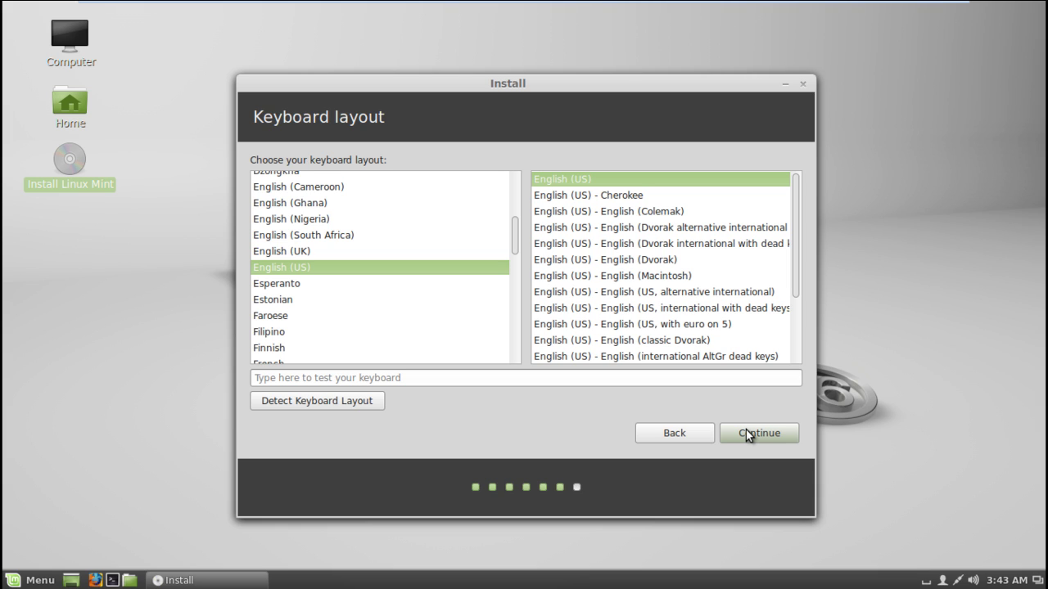
pyautogui.click(747, 433)
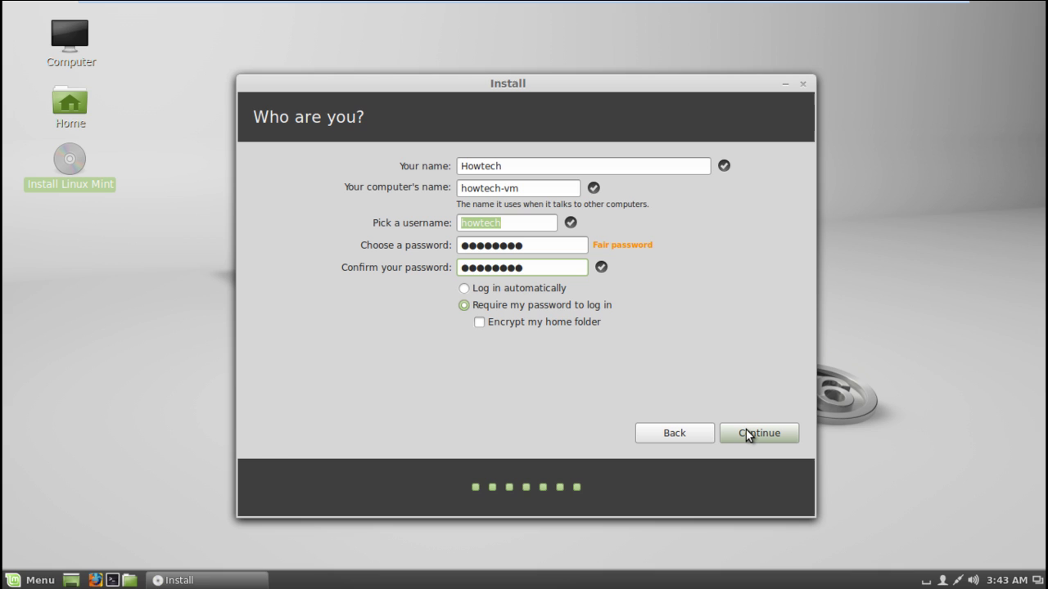
pyautogui.click(480, 323)
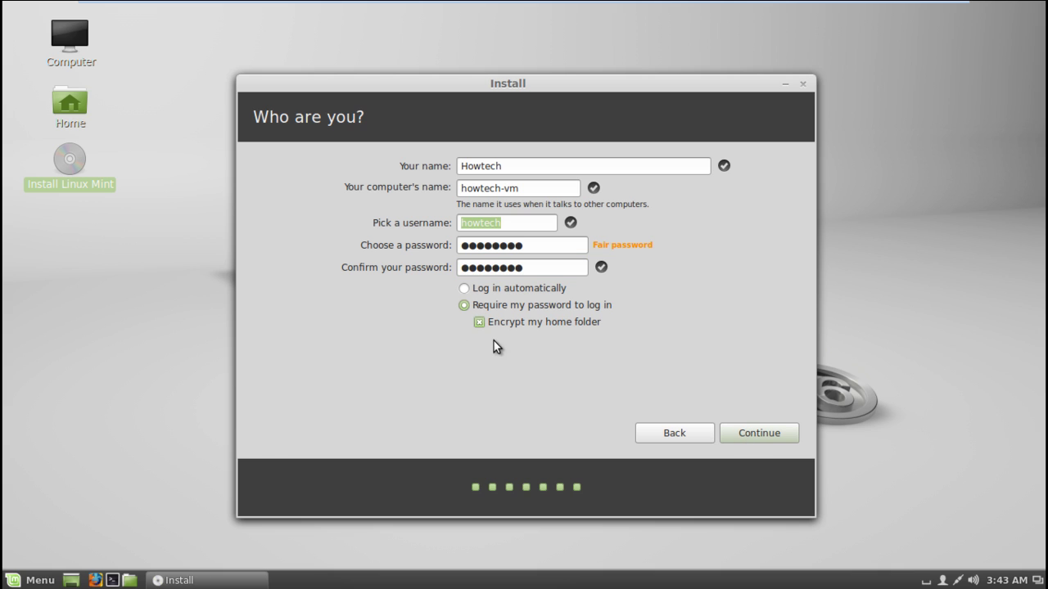
pyautogui.click(750, 432)
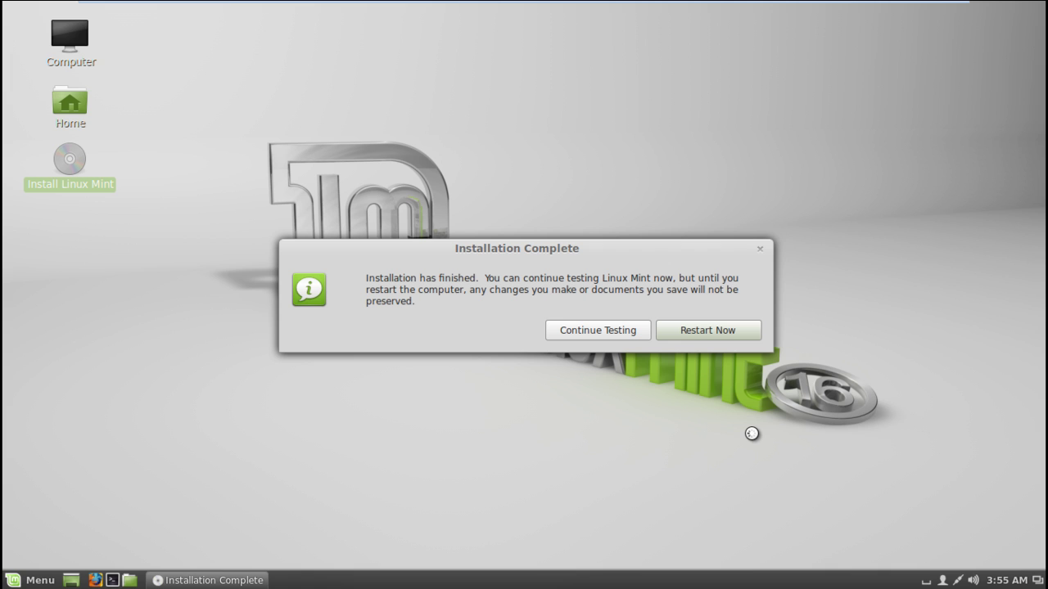
# Choose Restart Now in the Installation Complete dialog to boot the installed system
pyautogui.click(696, 329)
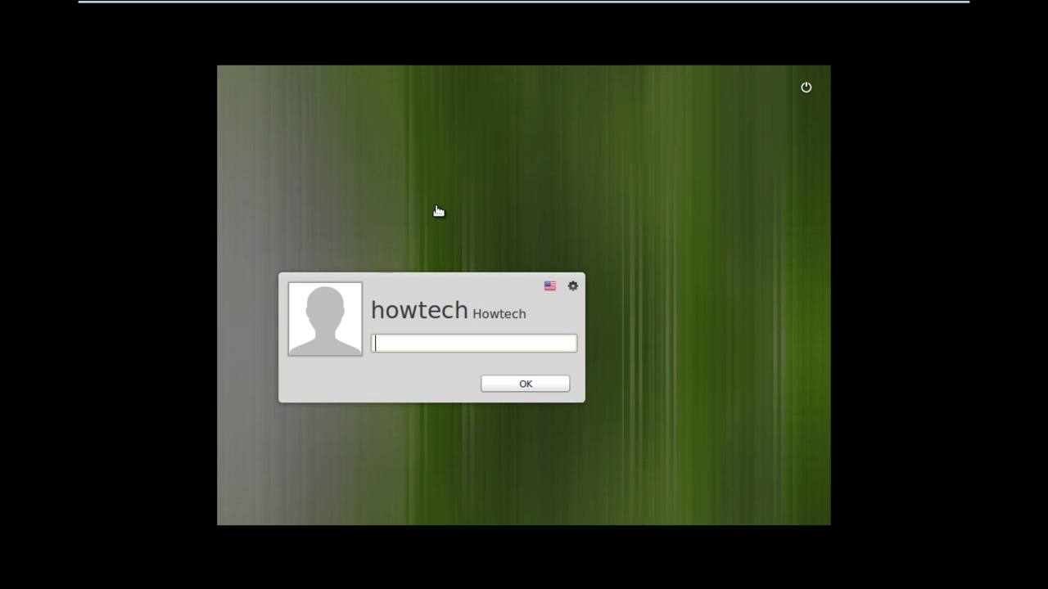
# Enter the account password to log in, then close the Welcome Screen
pyautogui.write('********')
pyautogui.press('Return')
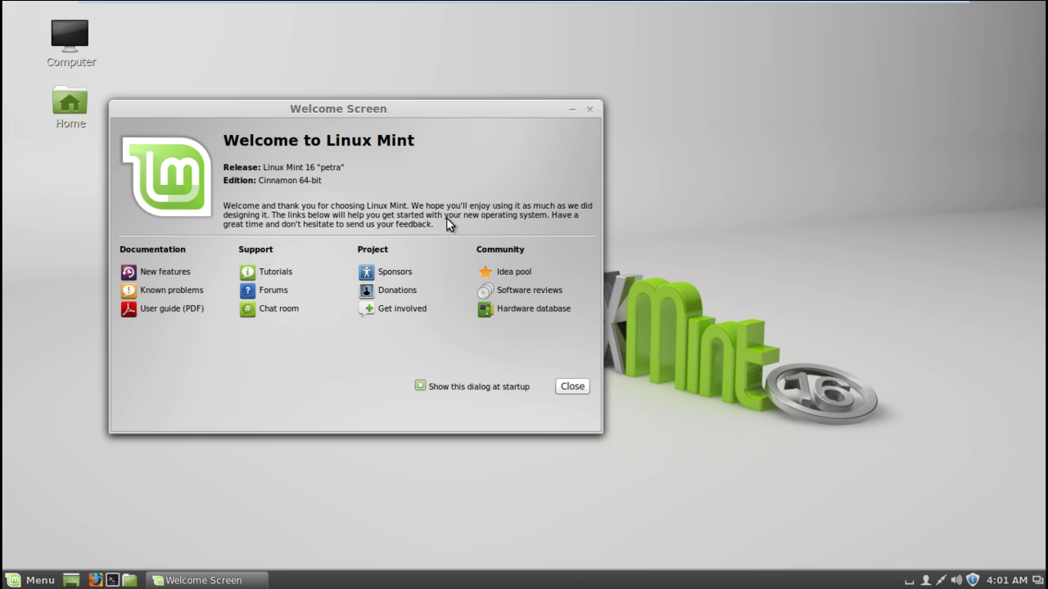
pyautogui.click(578, 386)
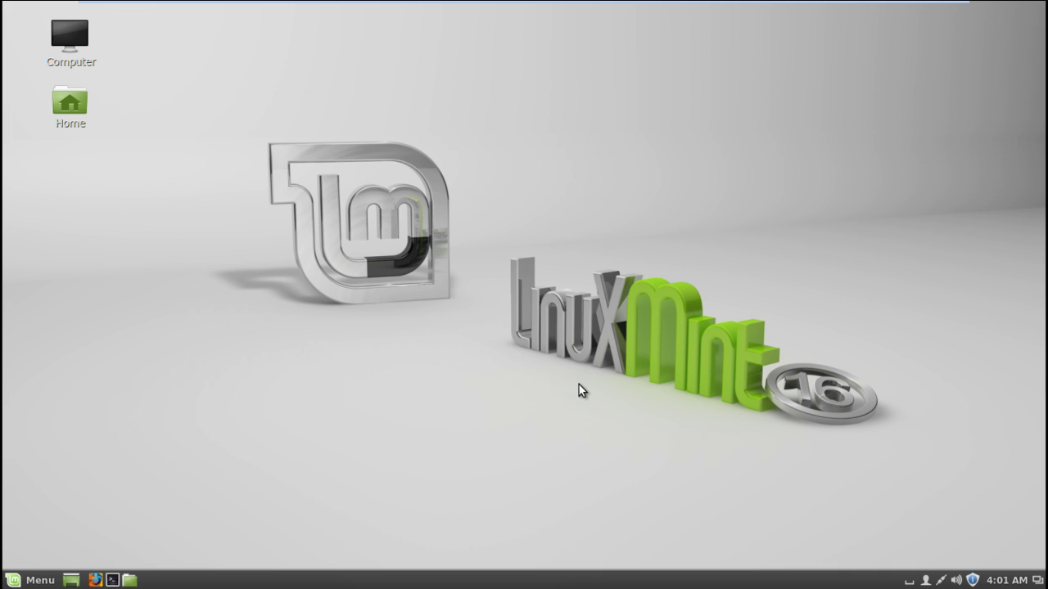